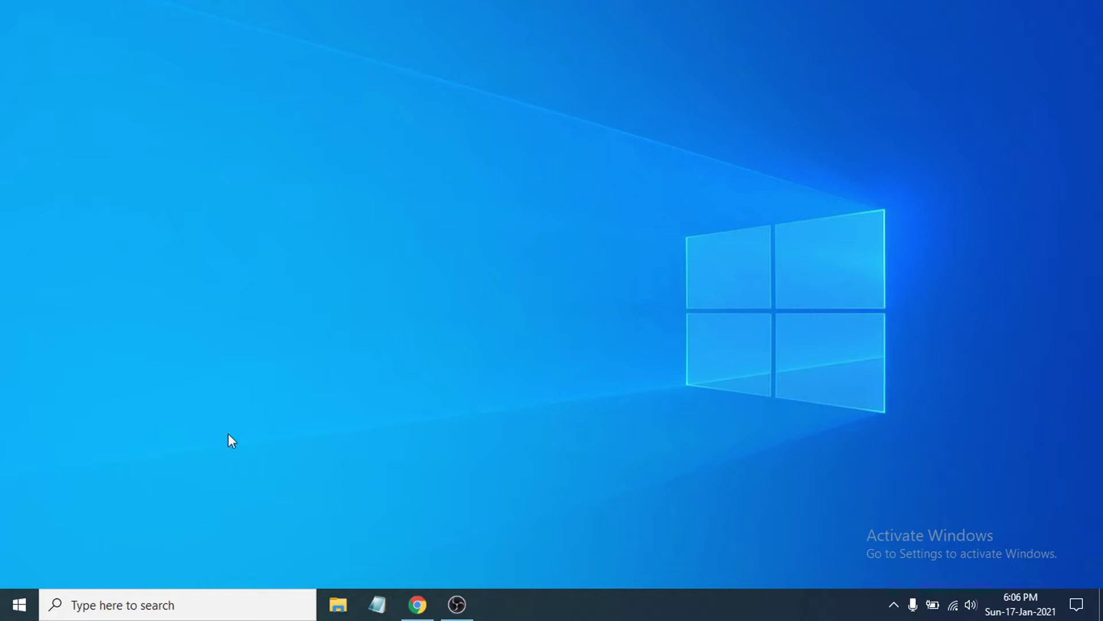
Search for 'control' and open Control Panel, listing All Control Panel Items as large icons
left_click(124, 611)
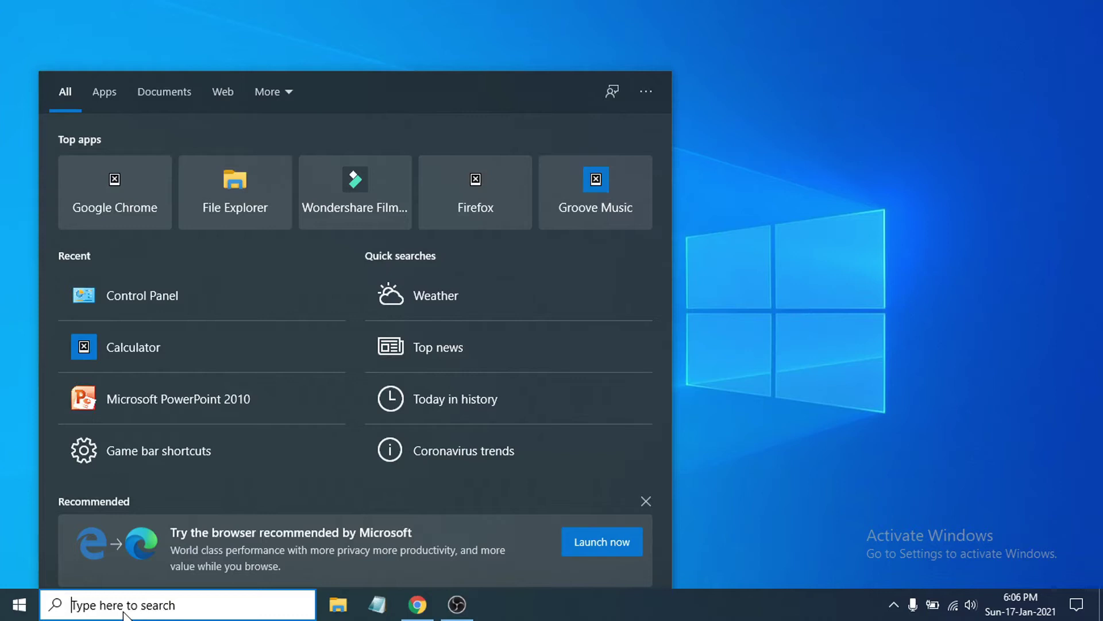
type("control")
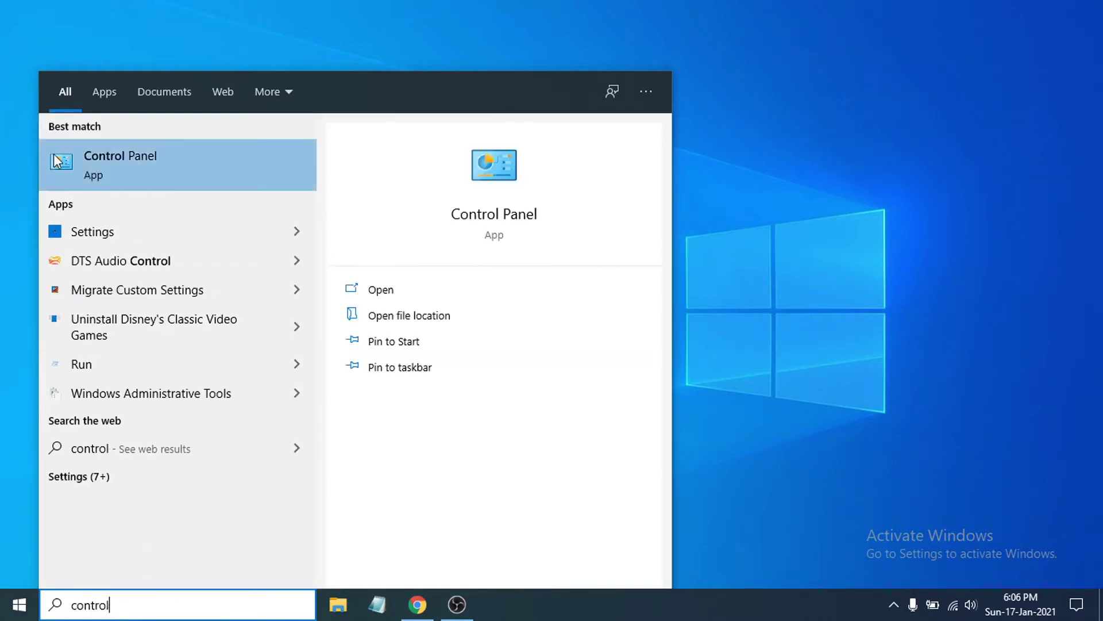
left_click(71, 161)
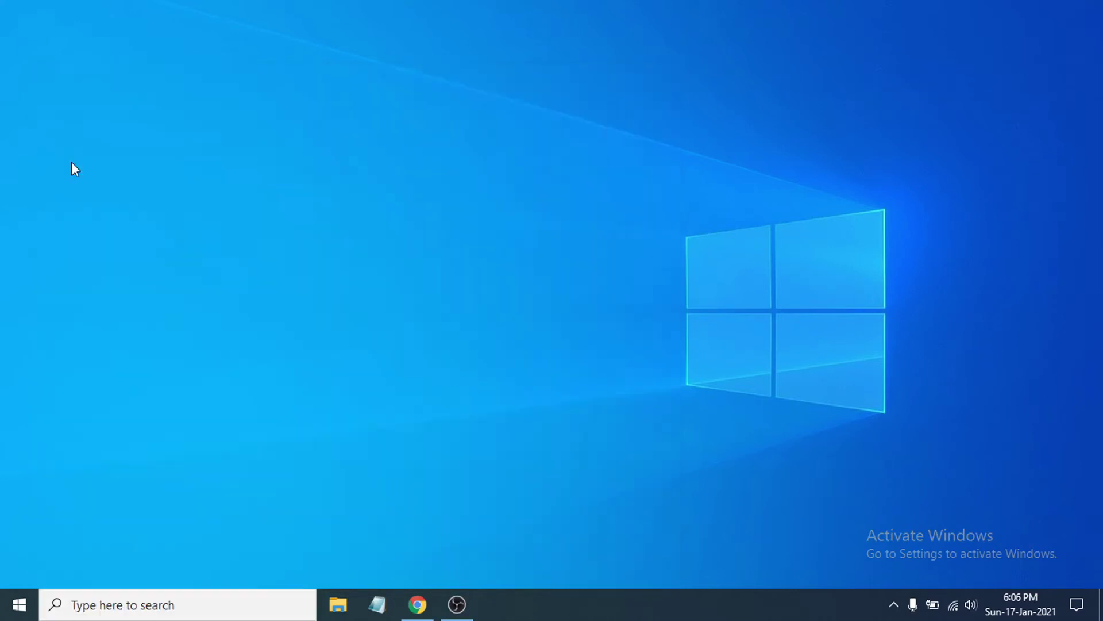
scroll(652, 345, "down", 1)
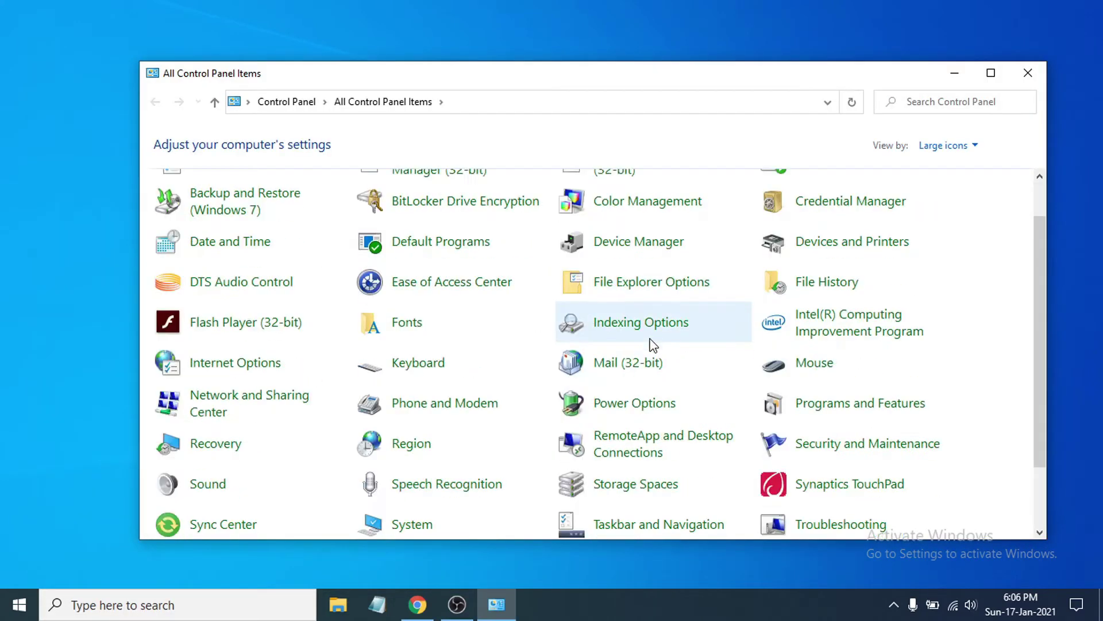
Restore the Balanced power plan's default settings in Power Options and confirm
left_click(630, 409)
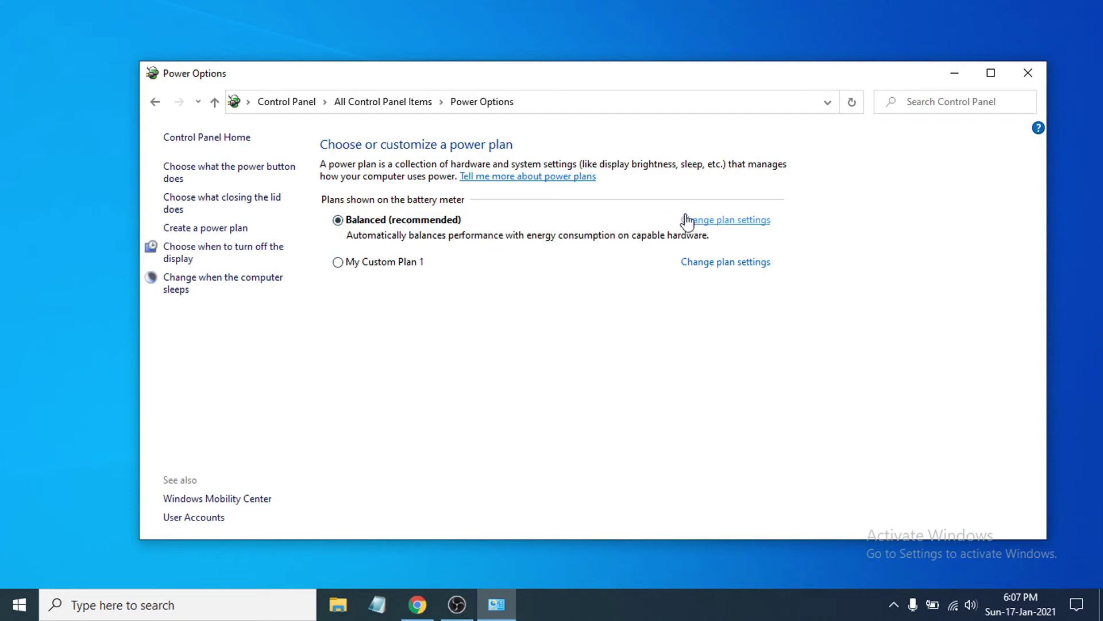
left_click(712, 223)
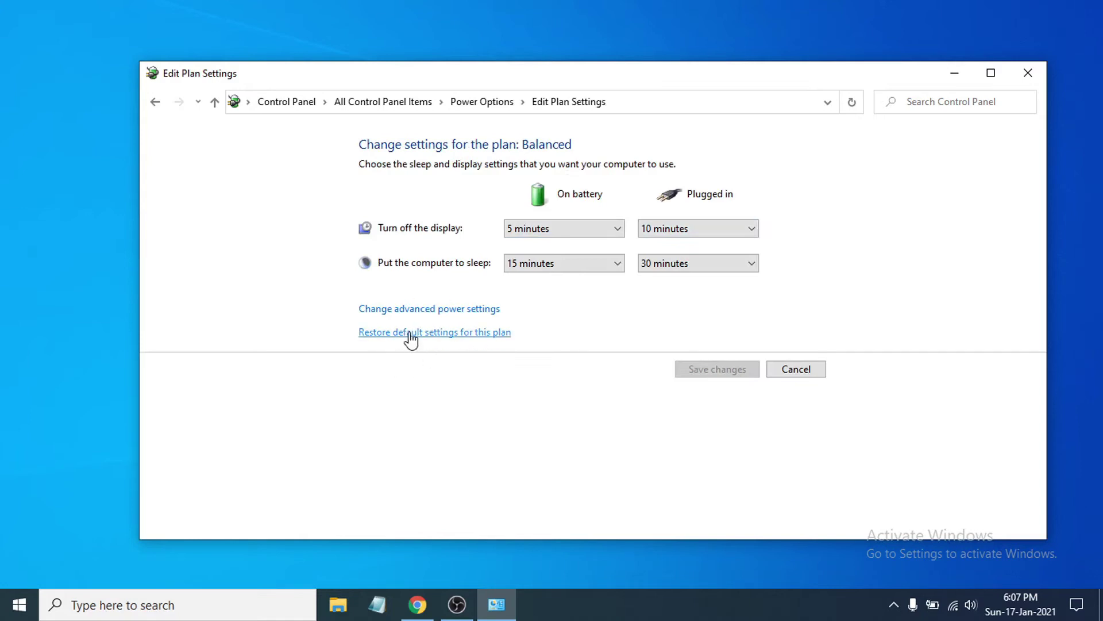
left_click(441, 336)
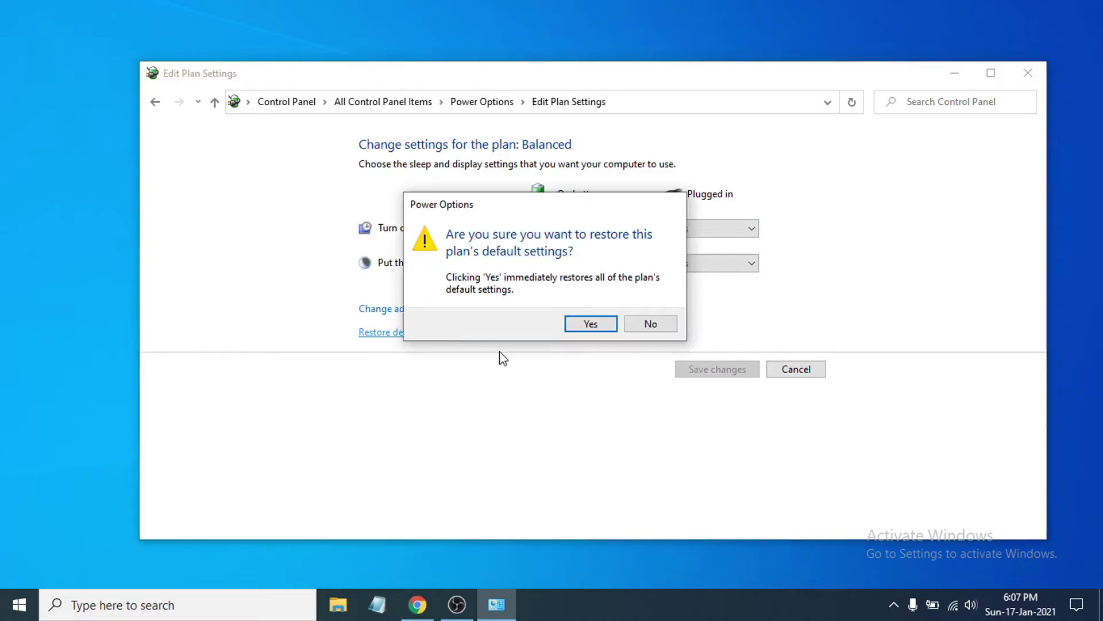
left_click(572, 326)
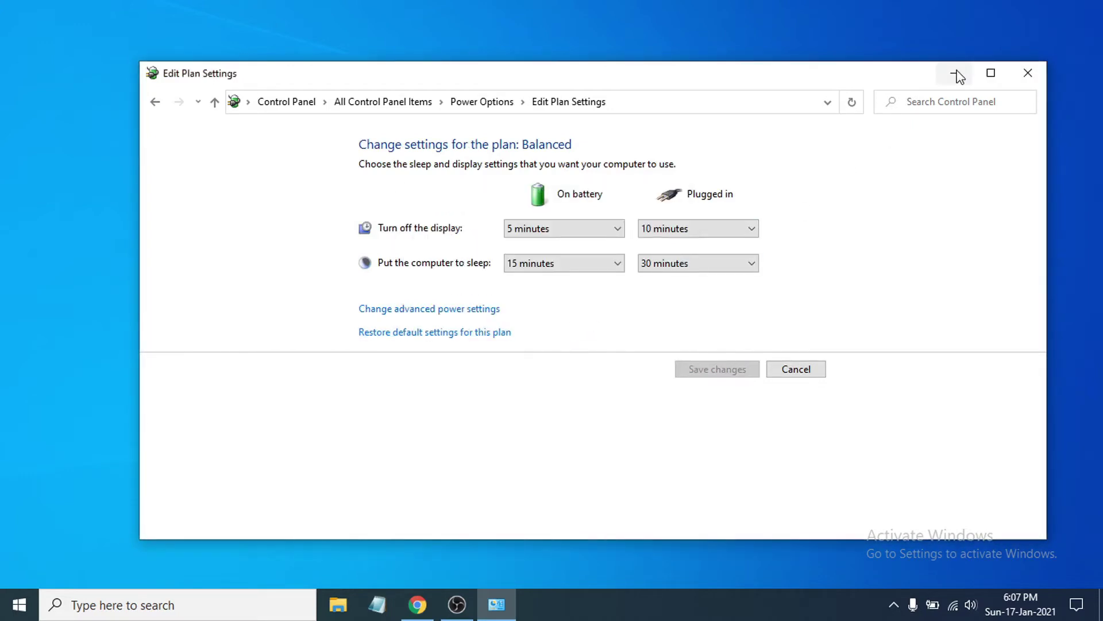
Close the Edit Plan Settings window and refresh the desktop
left_click(1033, 72)
right_click(496, 243)
left_click(532, 290)
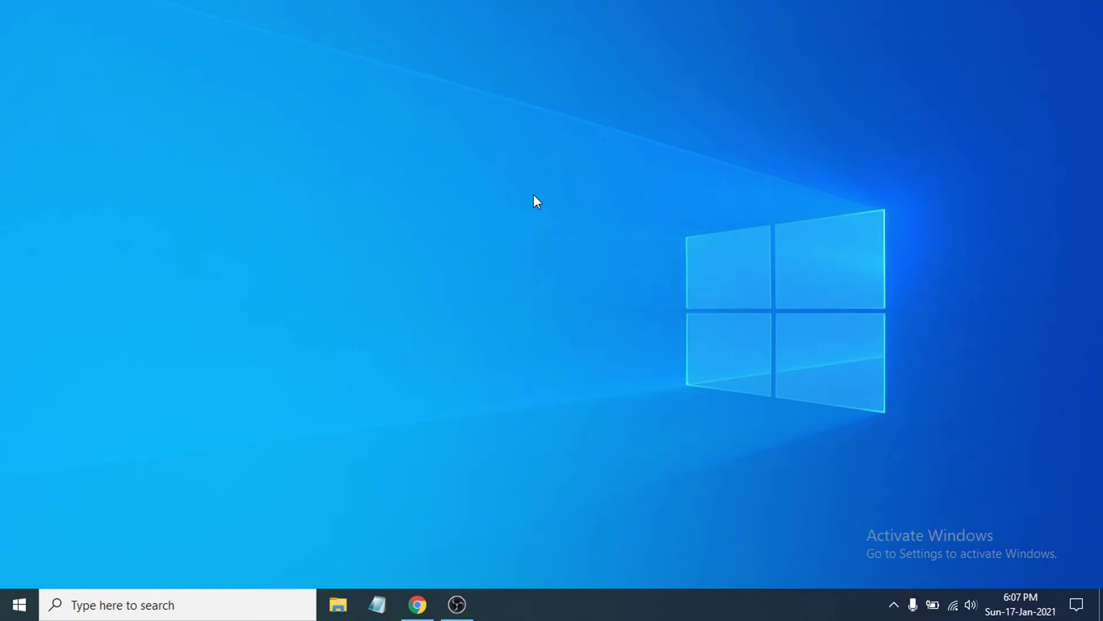
Keep the display resolution at 1366 × 768 (Recommended) in Display settings
right_click(483, 176)
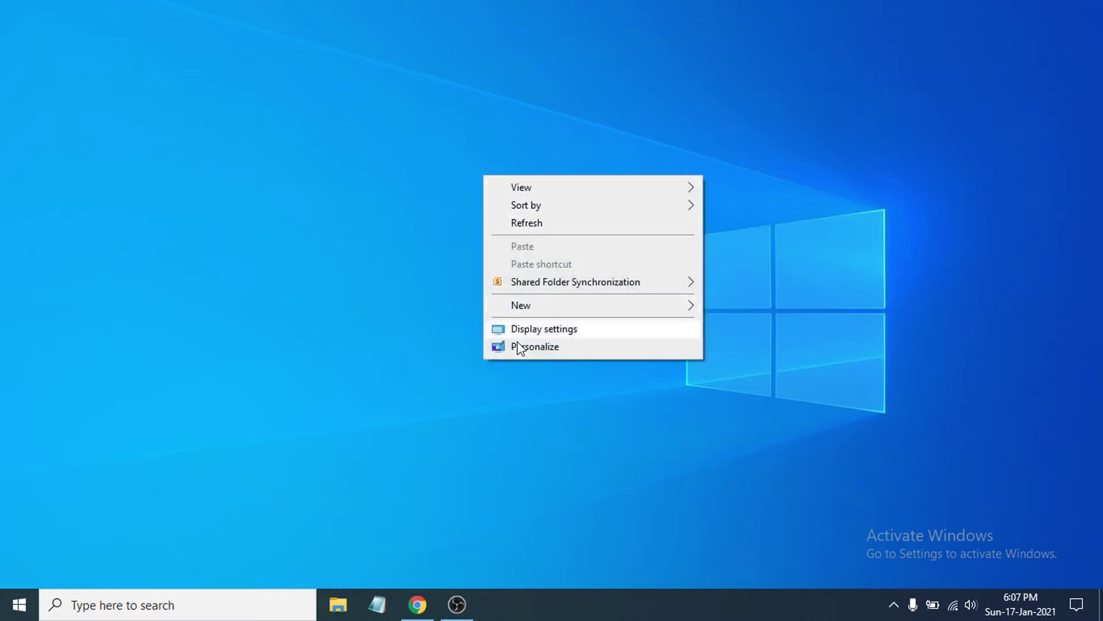
left_click(549, 330)
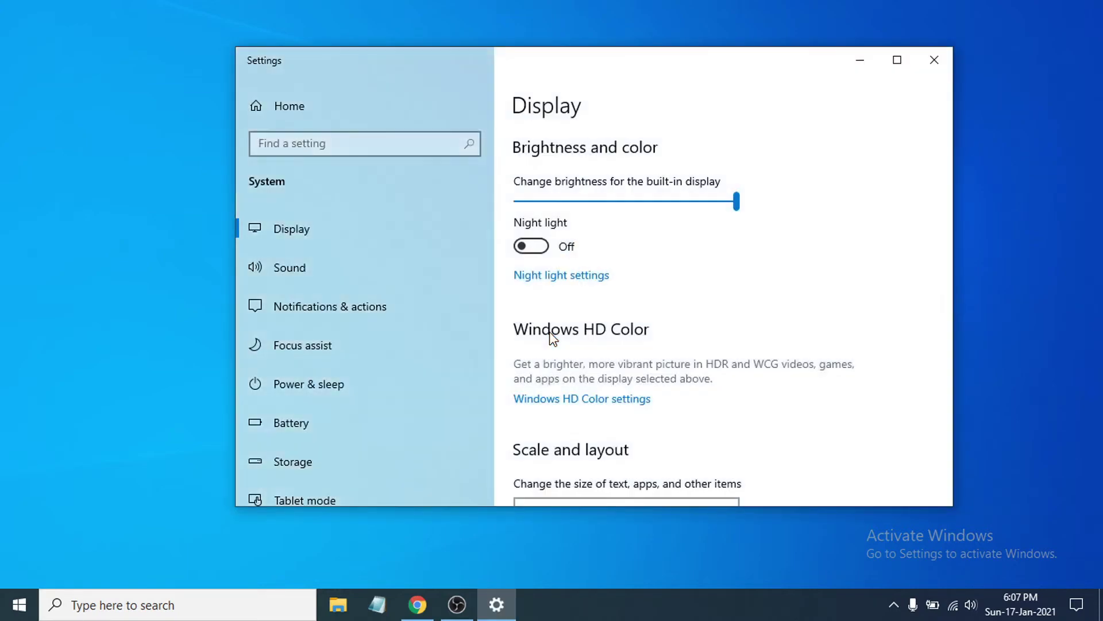
scroll(638, 339, "down", 2)
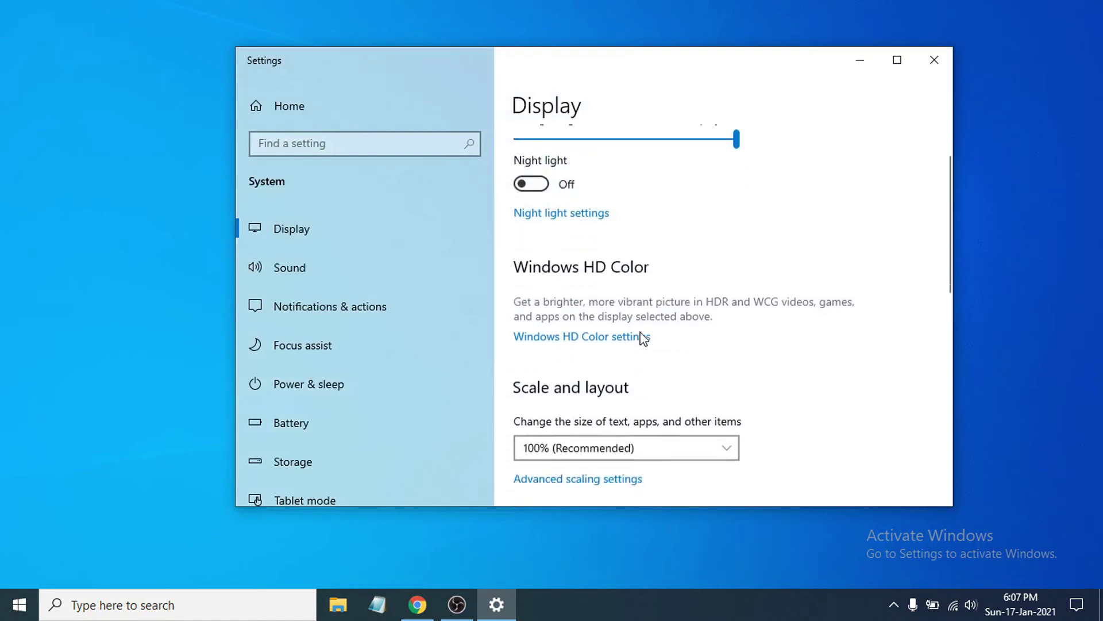
scroll(726, 330, "down", 2)
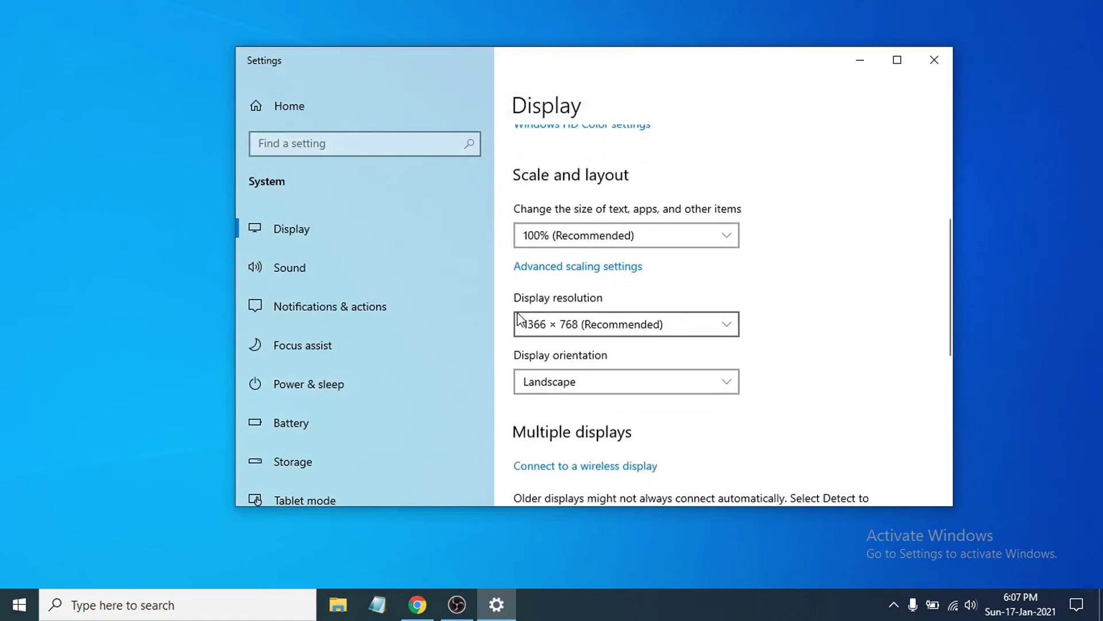
scroll(601, 340, "down", 1)
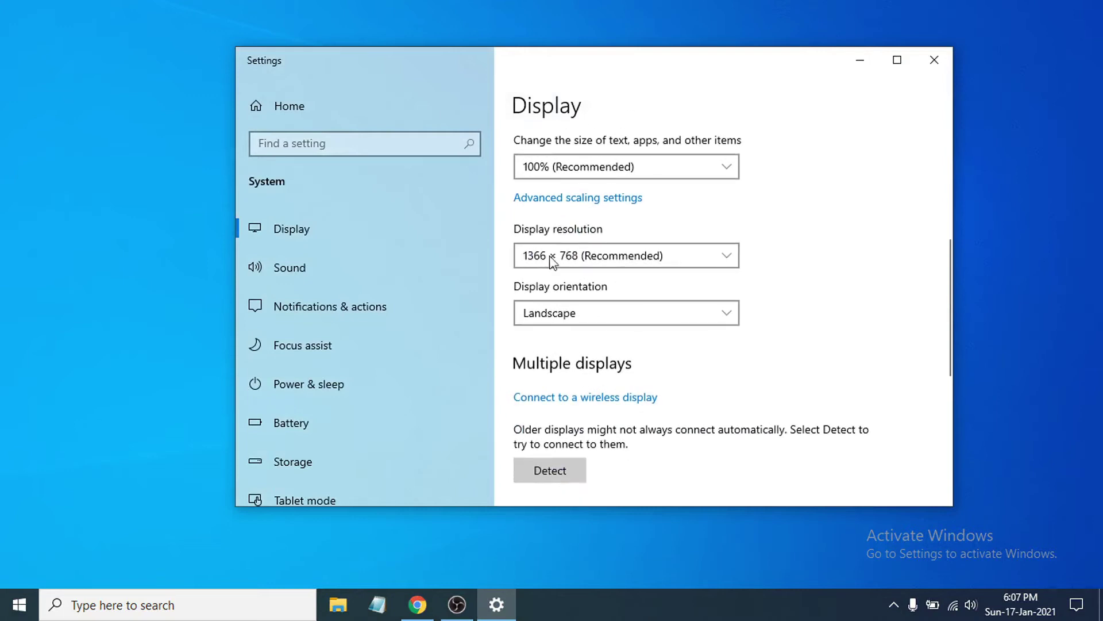
left_click(681, 254)
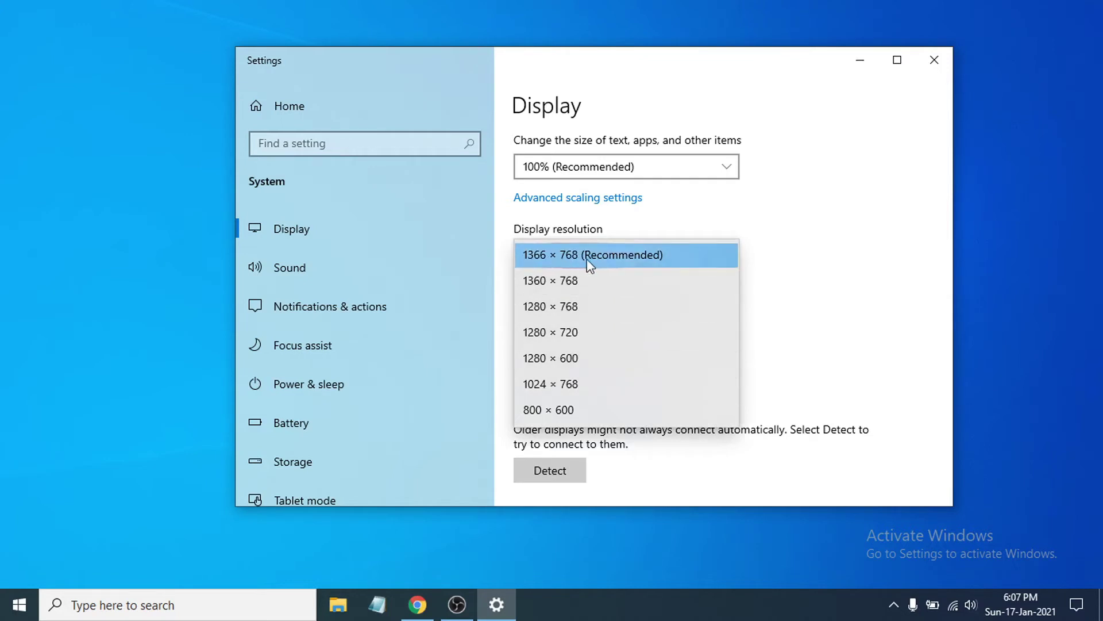
left_click(626, 260)
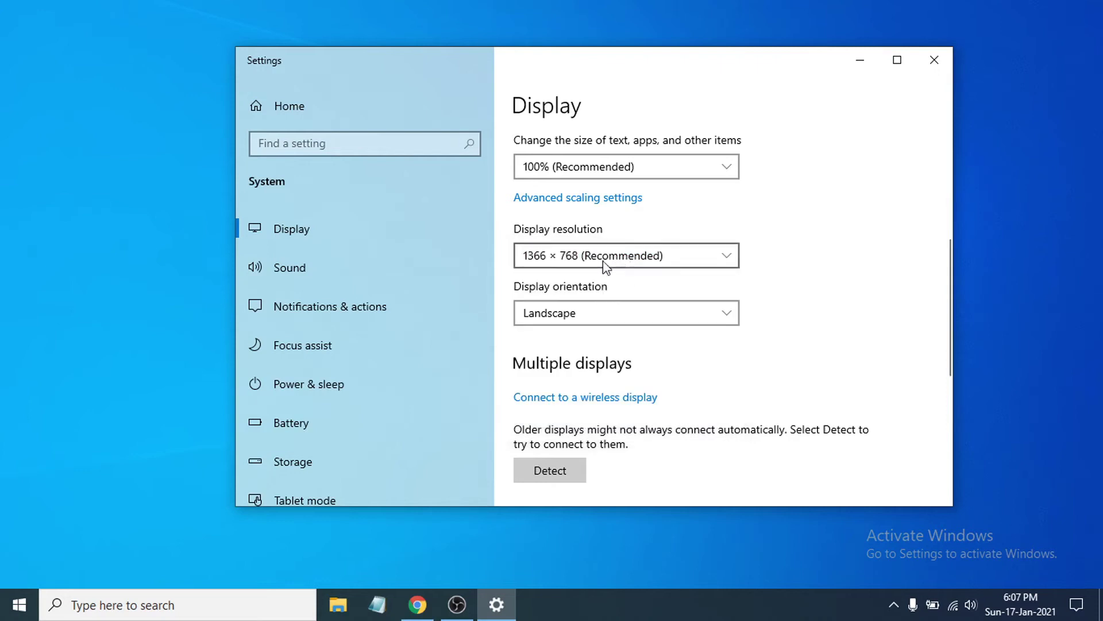
Close Settings and refresh the desktop
left_click(943, 60)
right_click(579, 181)
left_click(610, 229)
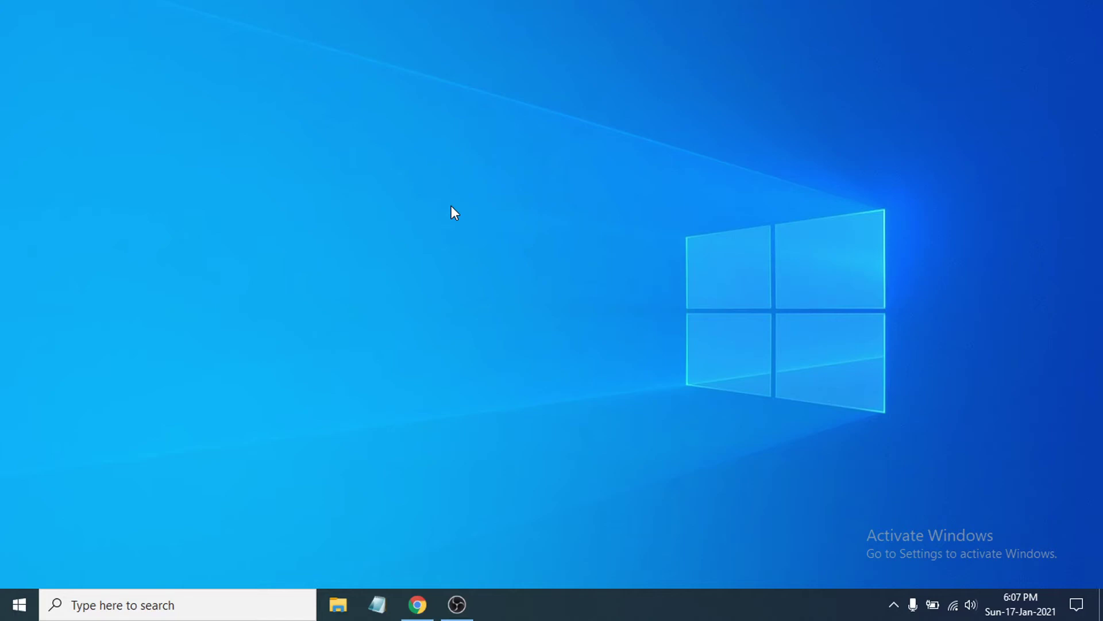
Show the Intel(R) HD Graphics 520 driver details: Intel Corporation, version 27.20.100.8935, 28-Oct-2020
right_click(21, 611)
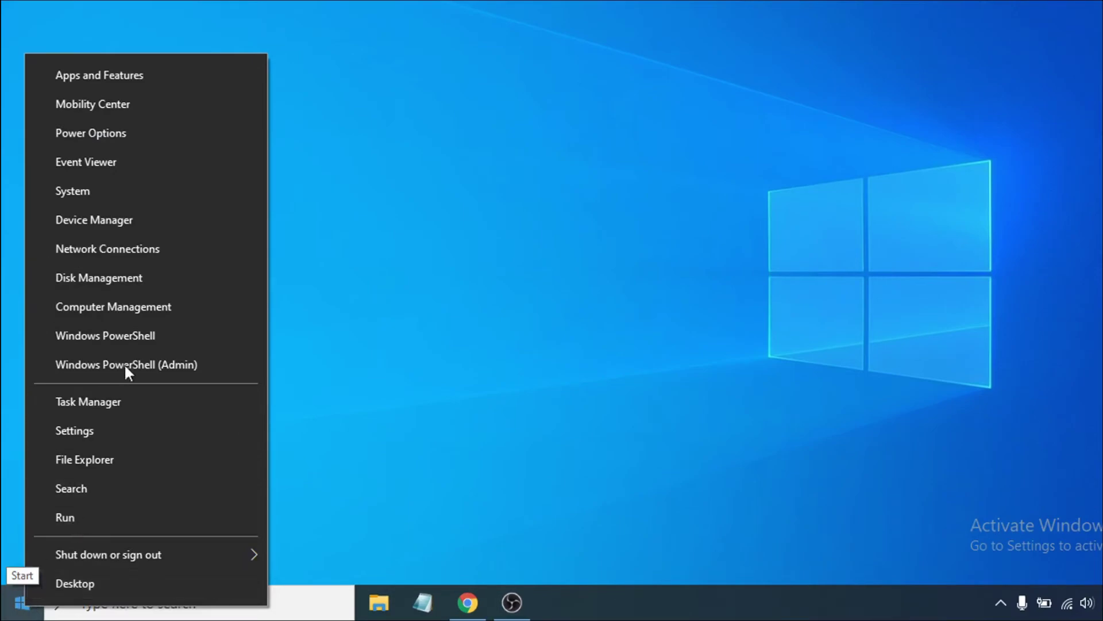
left_click(146, 219)
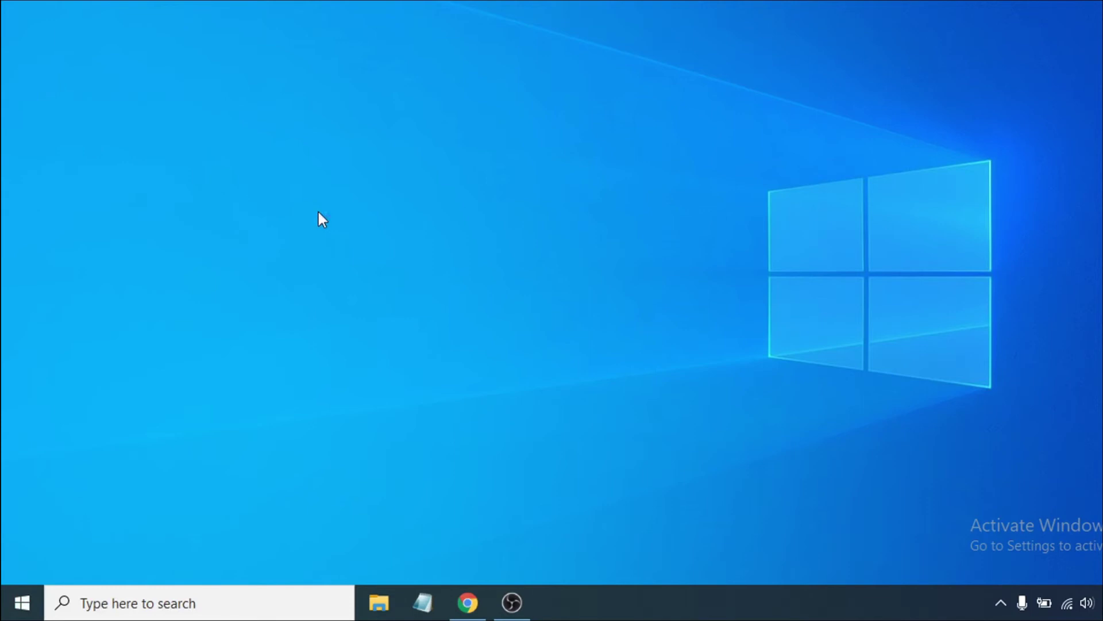
left_click_drag(411, 0, 656, 23)
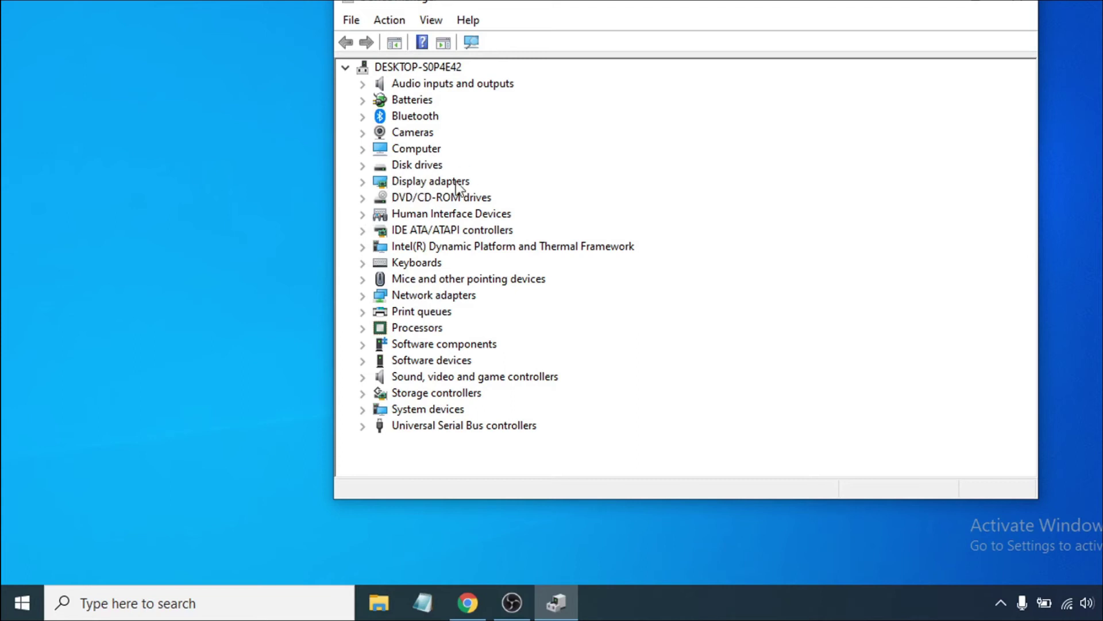
left_click(363, 182)
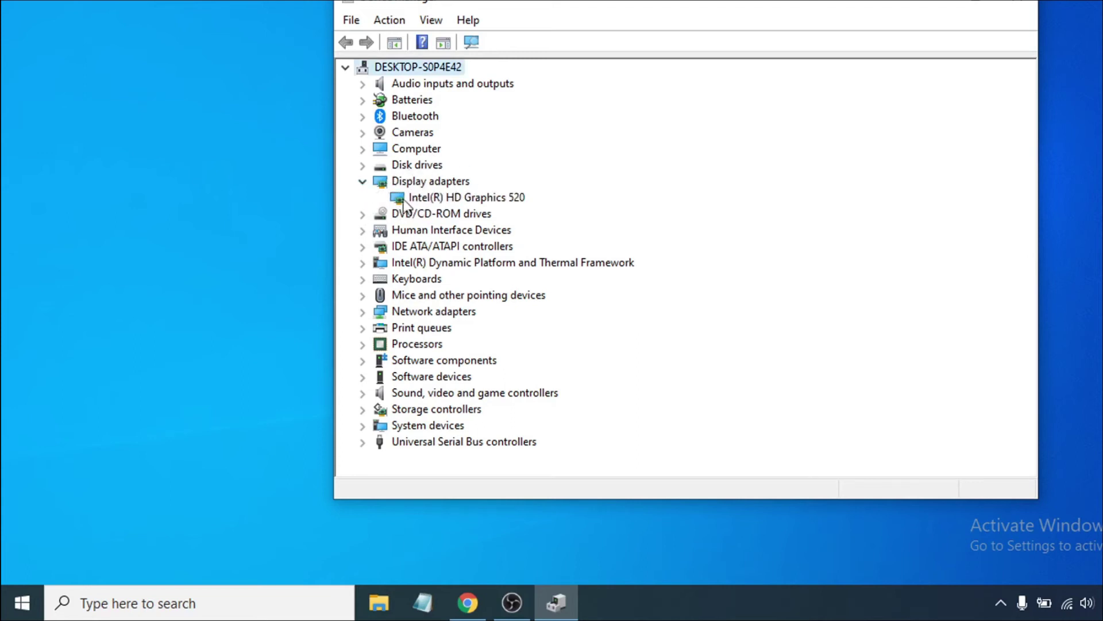
double_click(467, 198)
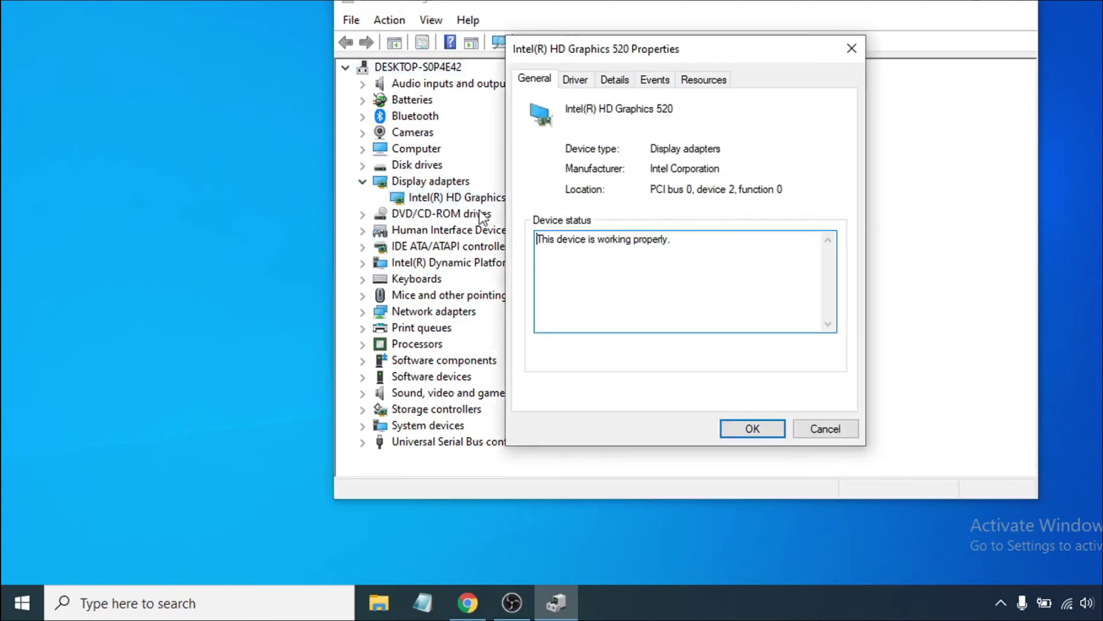
left_click(581, 78)
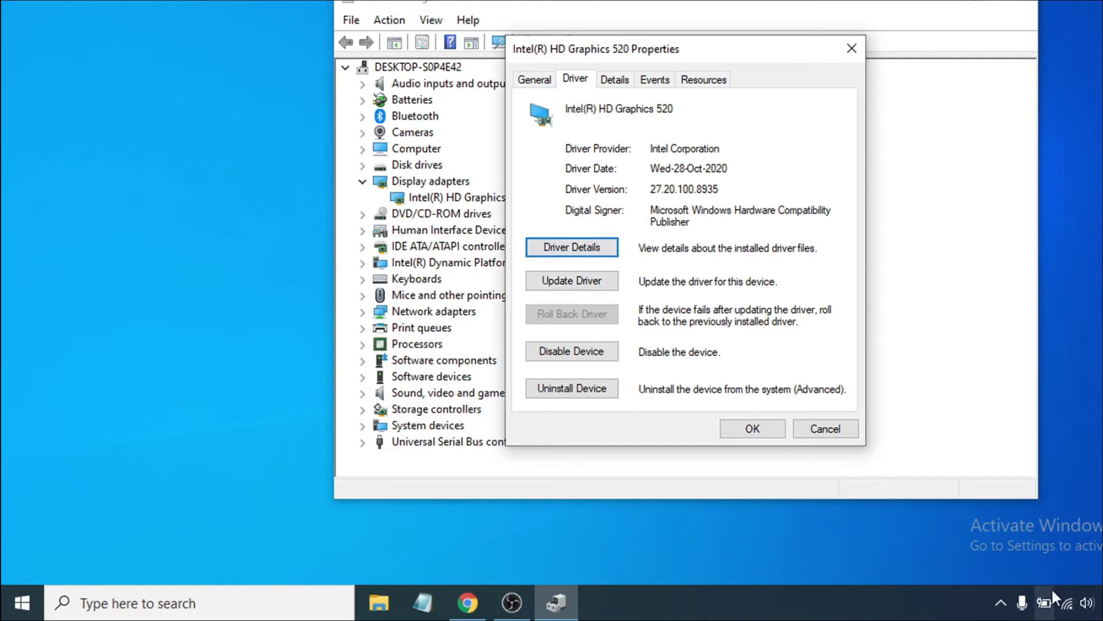
left_click(569, 281)
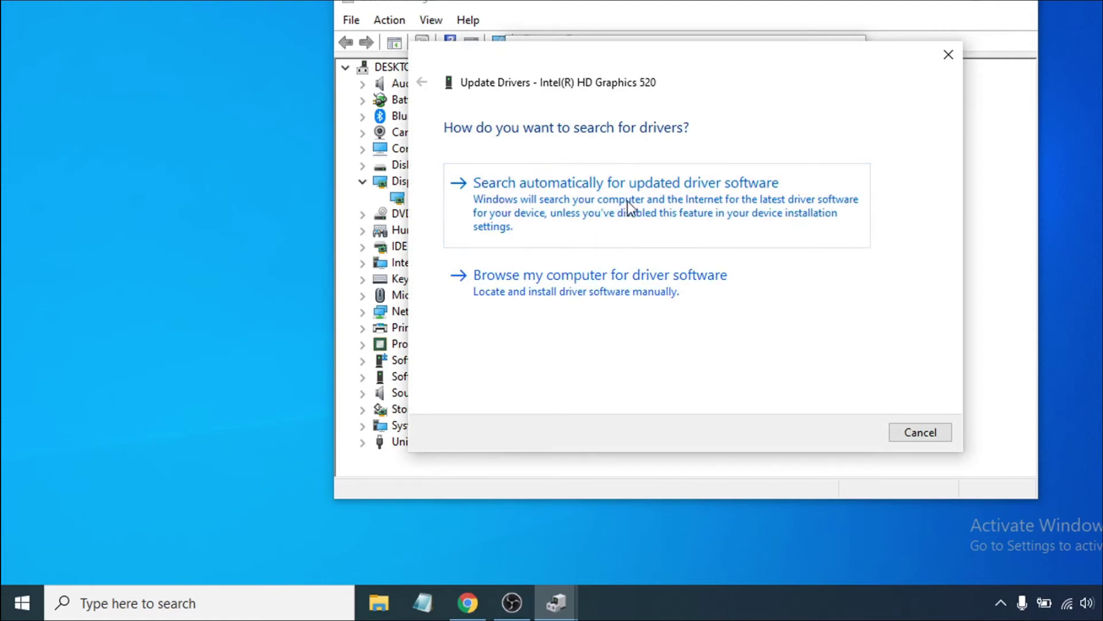
left_click(586, 209)
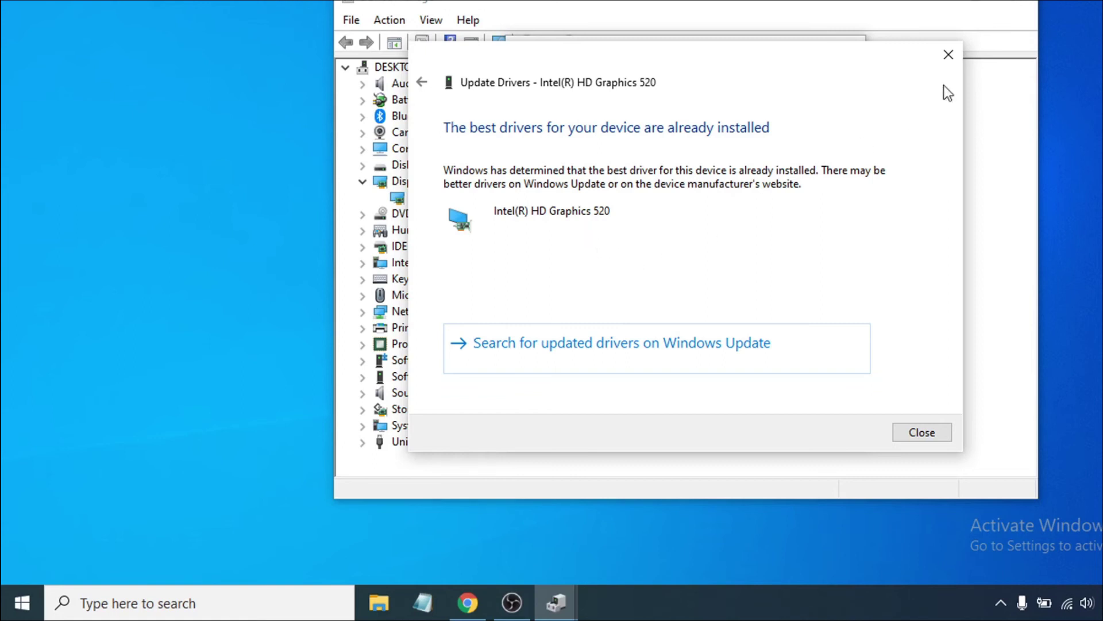
left_click(954, 53)
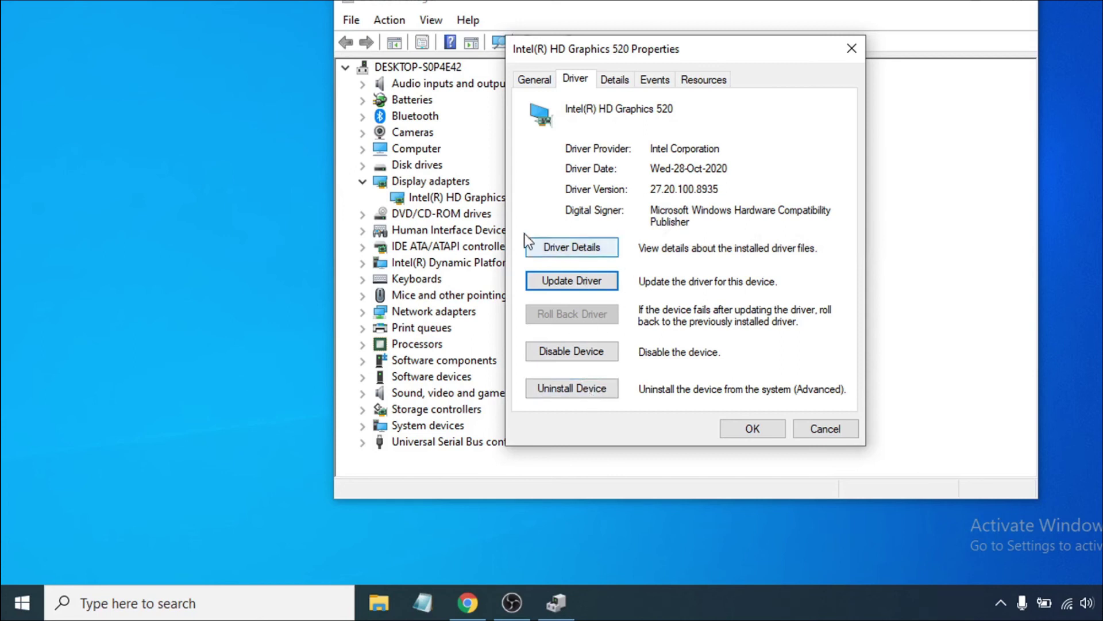
Cancel the graphics adapter's uninstall prompt, then close its Properties and Device Manager
left_click(593, 388)
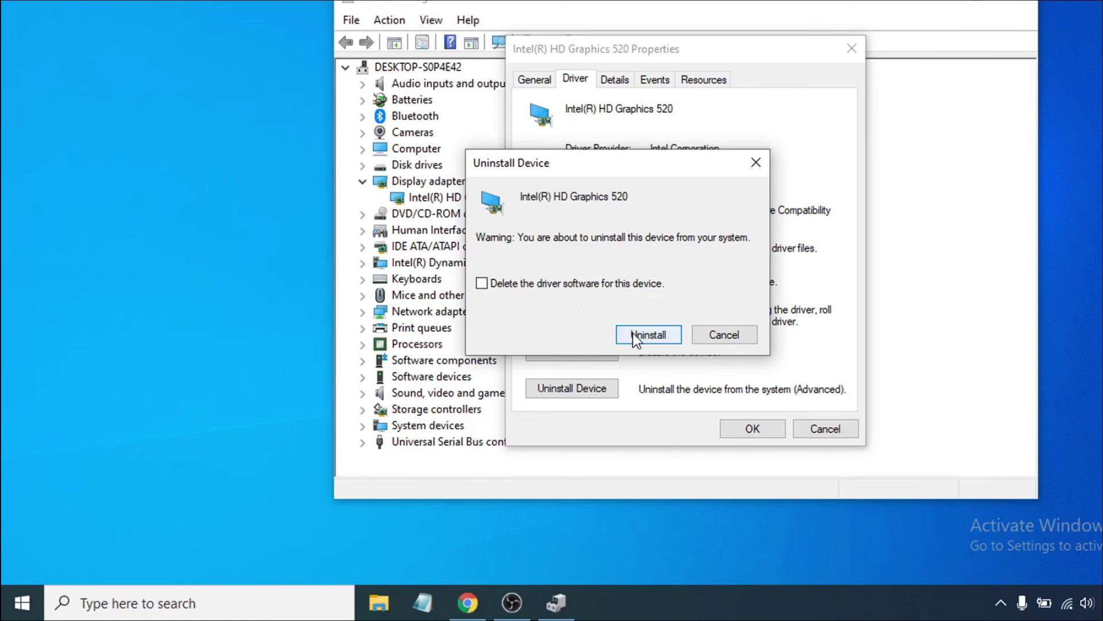
left_click(754, 162)
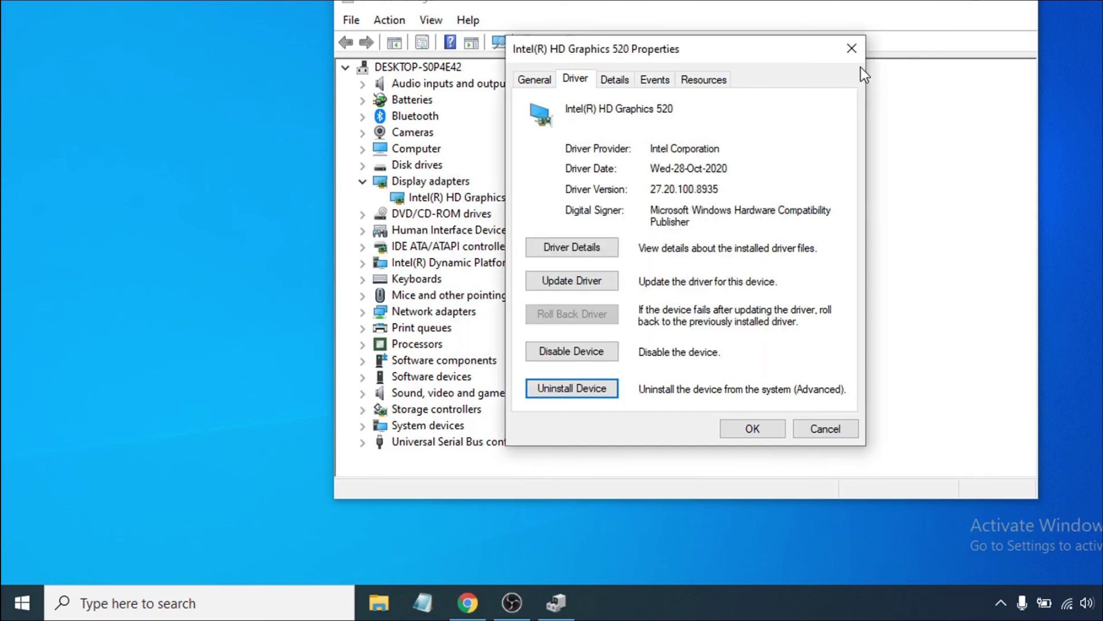
left_click(851, 49)
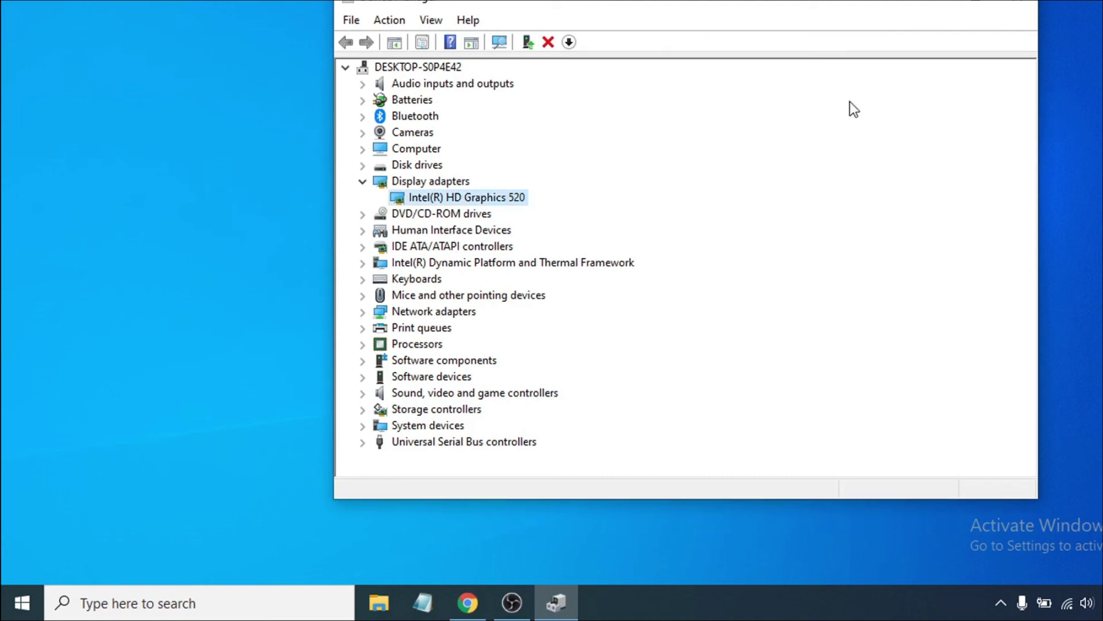
left_click(1017, 6)
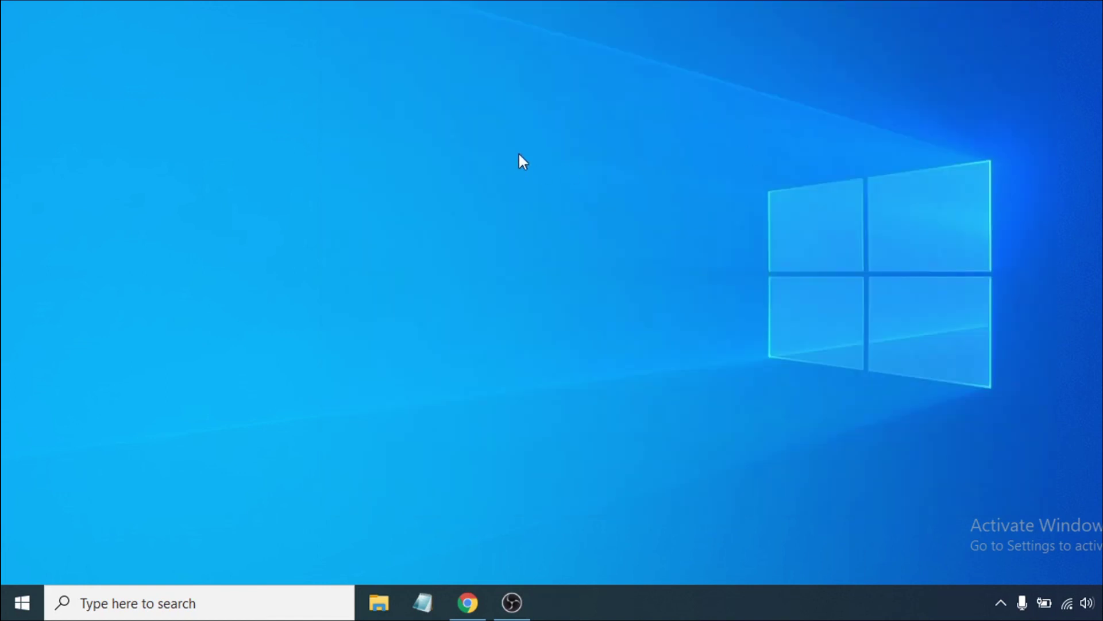